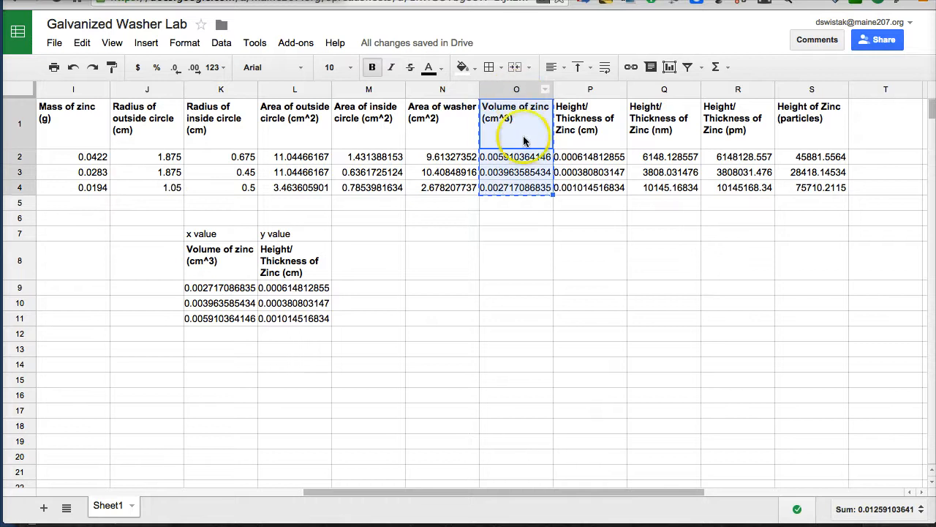
# Paste the copied Volume of zinc column as values only over the x value data in K8:K11.
pyautogui.click(226, 274)
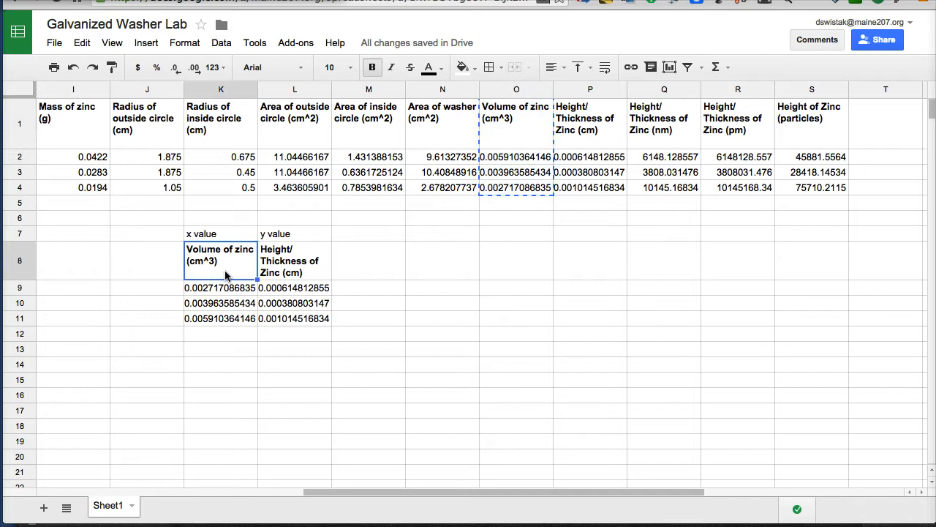
pyautogui.rightClick(226, 274)
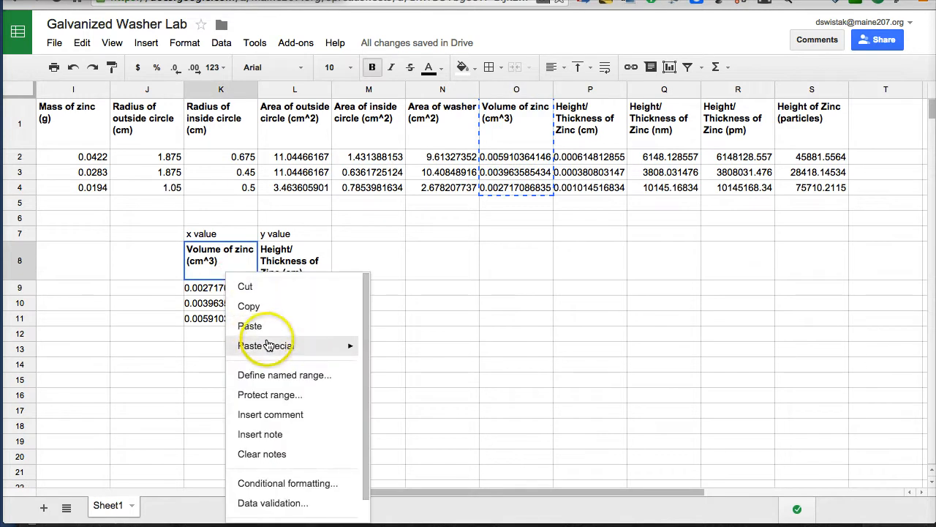
pyautogui.moveTo(268, 346)
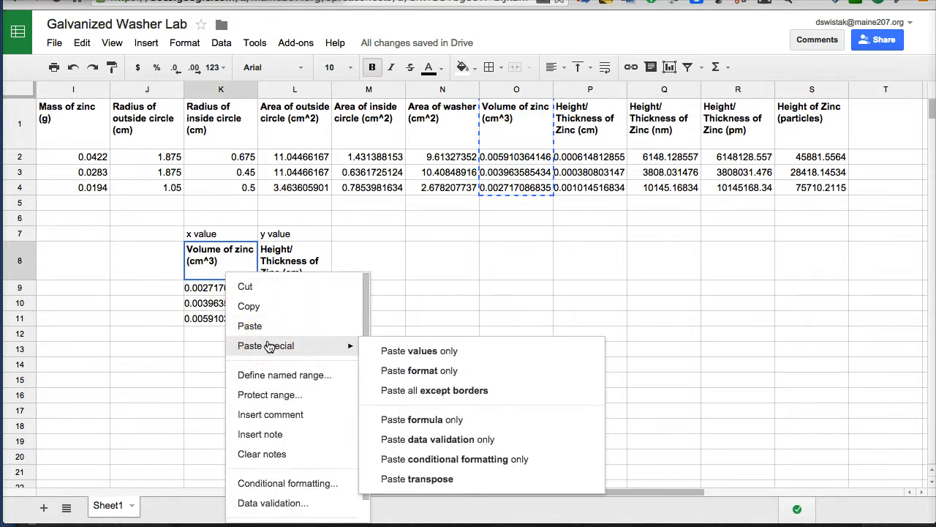
pyautogui.click(418, 353)
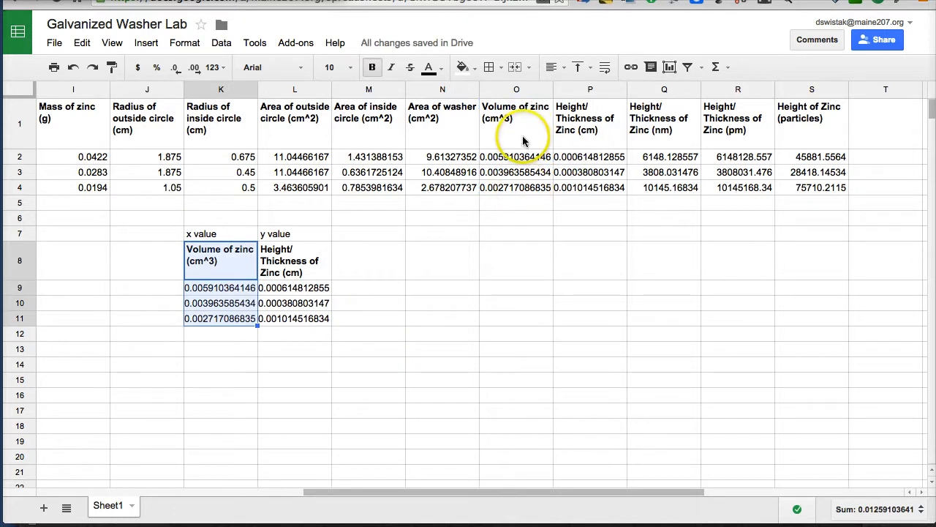
# Copy the Height/Thickness of Zinc (cm) heading and its three results in P1:P4.
pyautogui.click(604, 130)
pyautogui.hotkey('shift', 'Down')
pyautogui.hotkey('shift', 'Down')
pyautogui.hotkey('shift', 'Down')
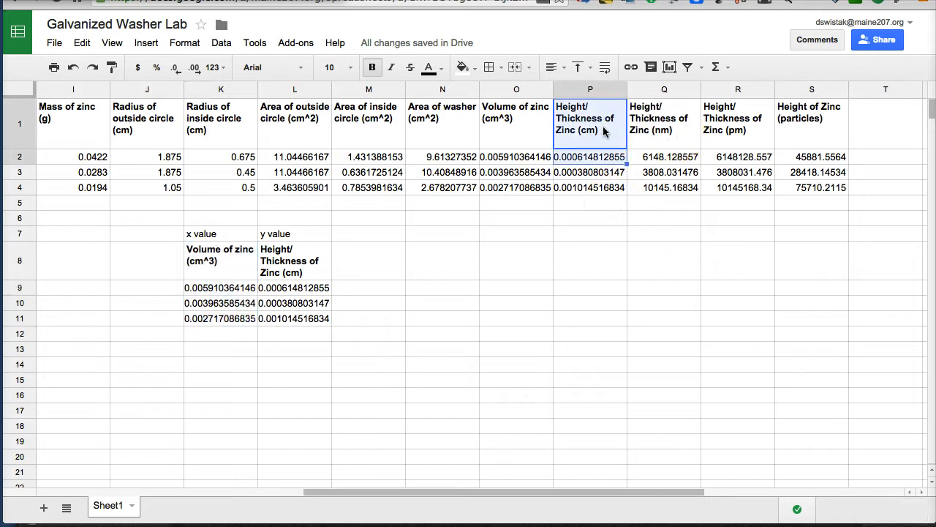
pyautogui.hotkey('ctrl', 'c')
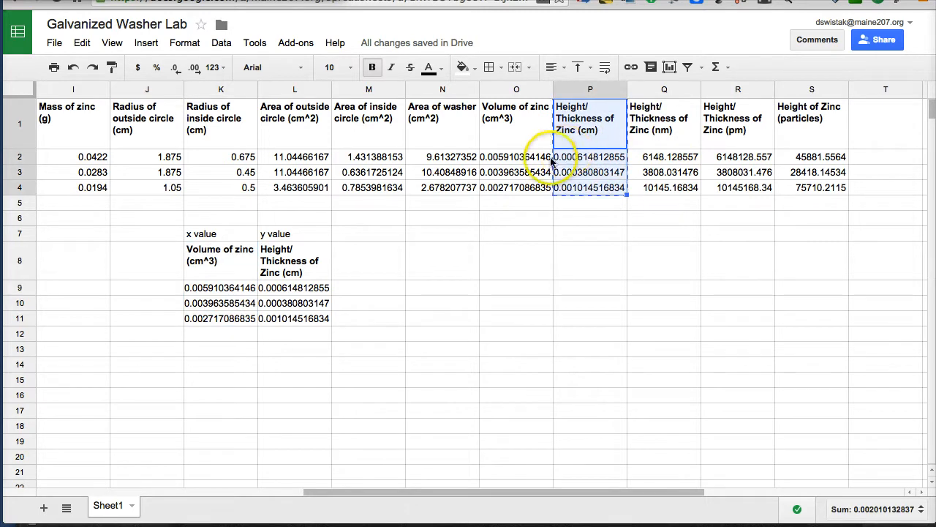
# Try a regular paste of the copied thickness column over L8:L11 and undo it.
pyautogui.click(319, 264)
pyautogui.hotkey('shift', 'Down')
pyautogui.hotkey('shift', 'Down')
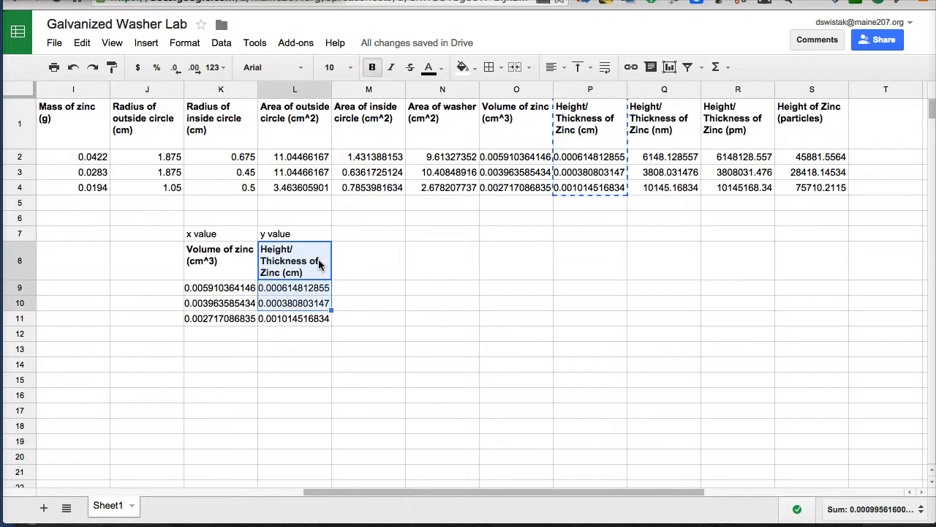
pyautogui.hotkey('shift', 'Down')
pyautogui.hotkey('ctrl', 'v')
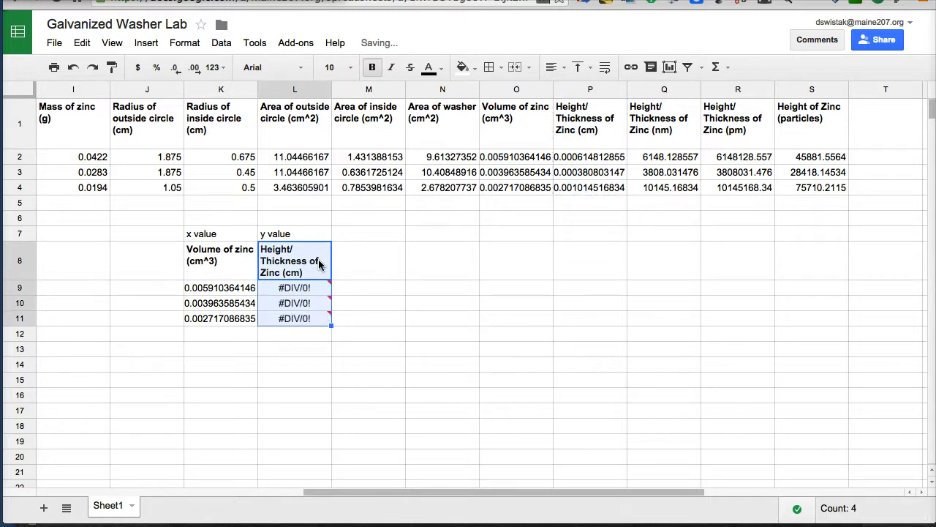
pyautogui.hotkey('ctrl', 'z')
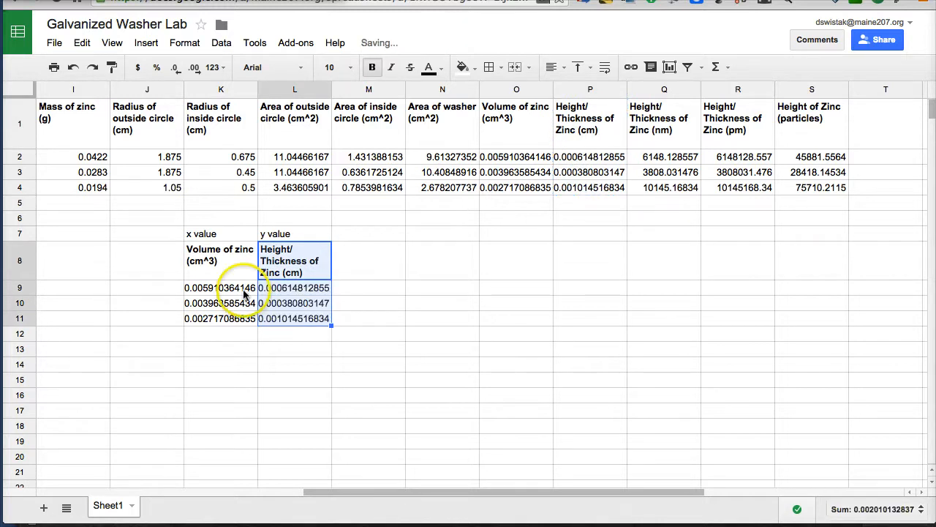
# Paste the copied thickness column as values only over the y value data in L8:L11.
pyautogui.rightClick(290, 277)
pyautogui.moveTo(429, 359)
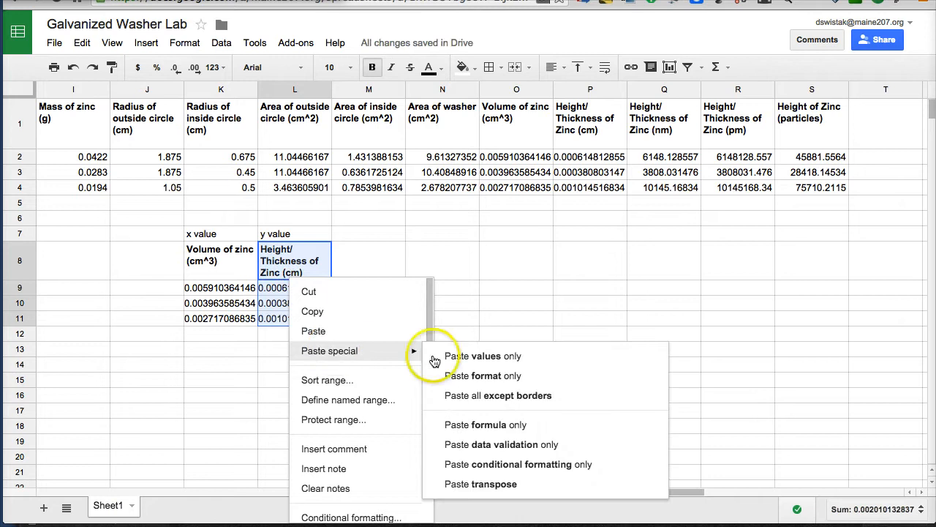
pyautogui.click(483, 360)
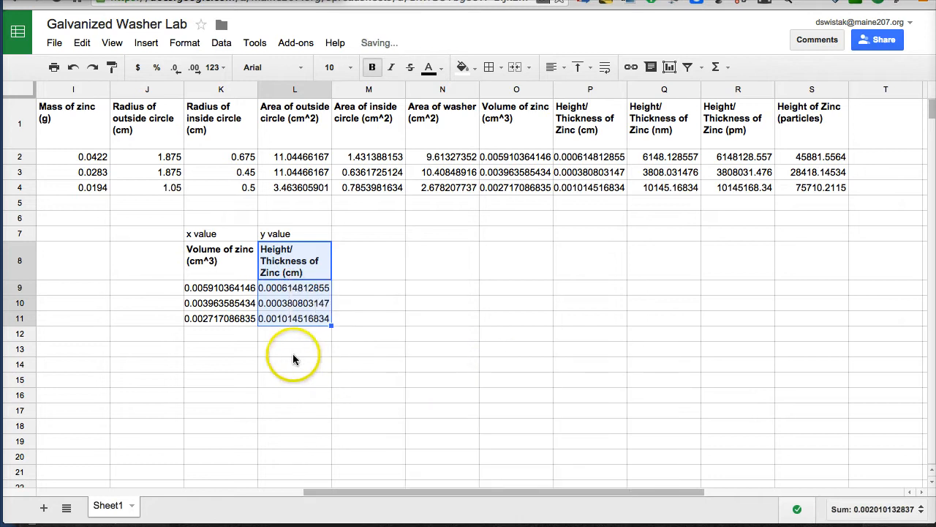
pyautogui.click(265, 353)
# Start a new chart from the x and y value table, including its headings, in K8:L11.
pyautogui.click(240, 267)
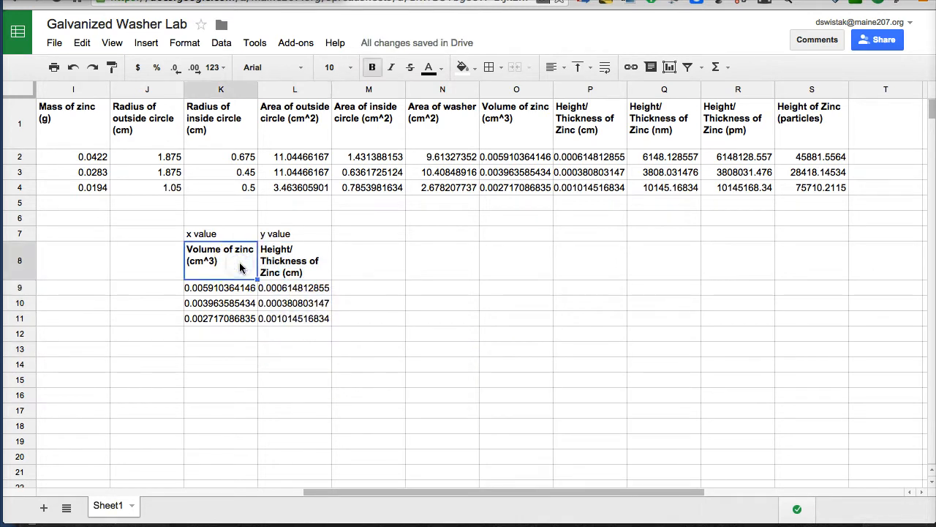
pyautogui.hotkey('shift', 'Right')
pyautogui.hotkey('shift', 'Down')
pyautogui.hotkey('shift', 'Down')
pyautogui.hotkey('shift', 'Down')
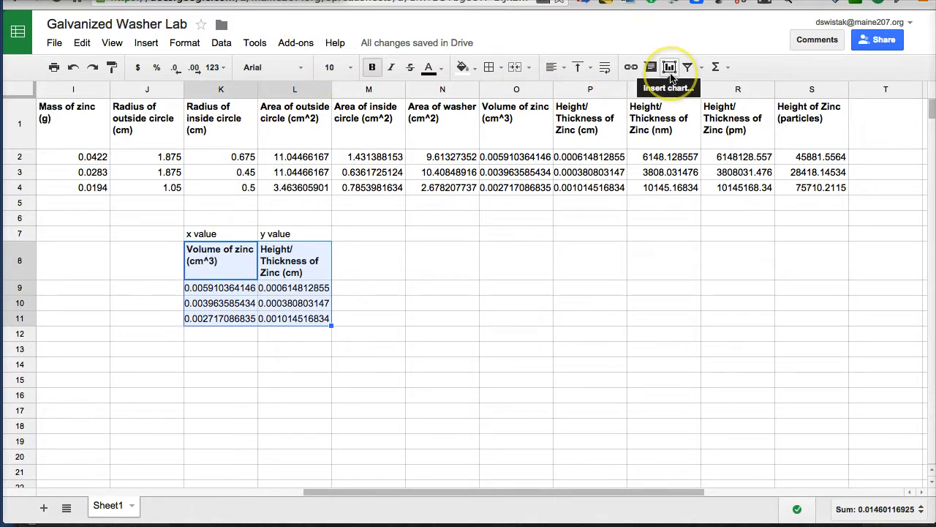
pyautogui.click(152, 46)
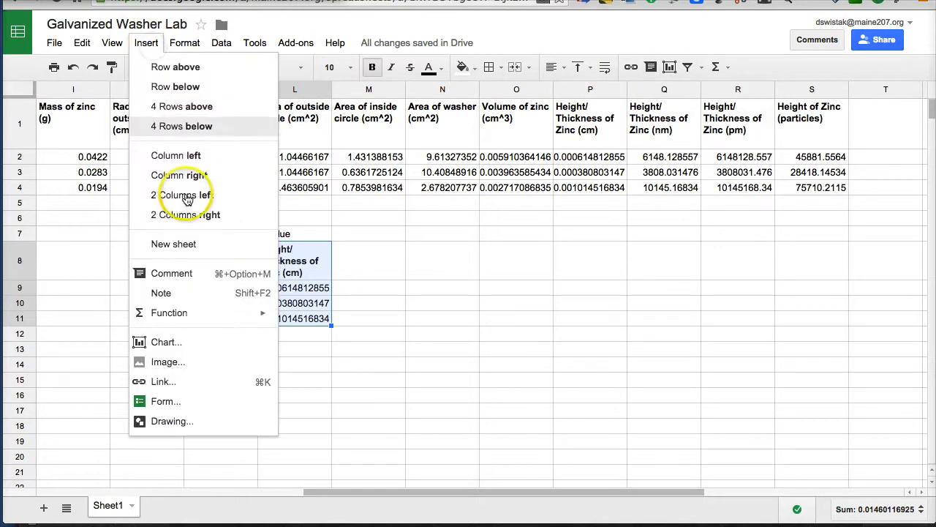
pyautogui.click(209, 342)
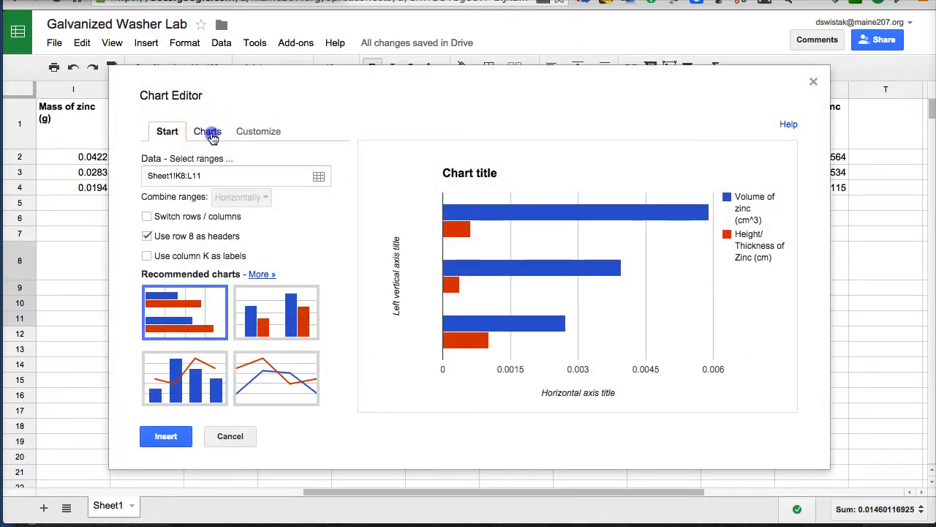
# Change the chart type to a standard scatter chart.
pyautogui.click(211, 135)
pyautogui.click(177, 266)
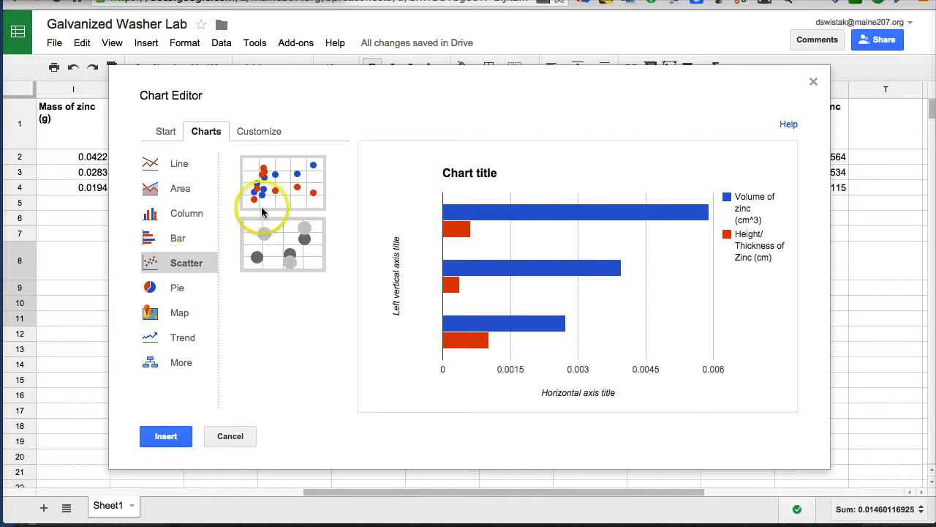
pyautogui.click(289, 197)
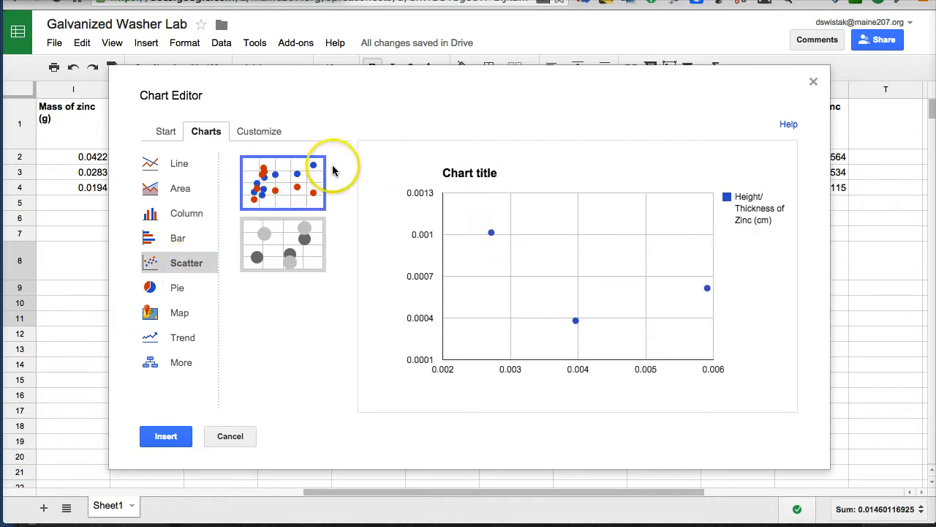
# Add a Linear trendline to the Height/Thickness of Zinc (cm) series in the chart's customization options.
pyautogui.click(177, 138)
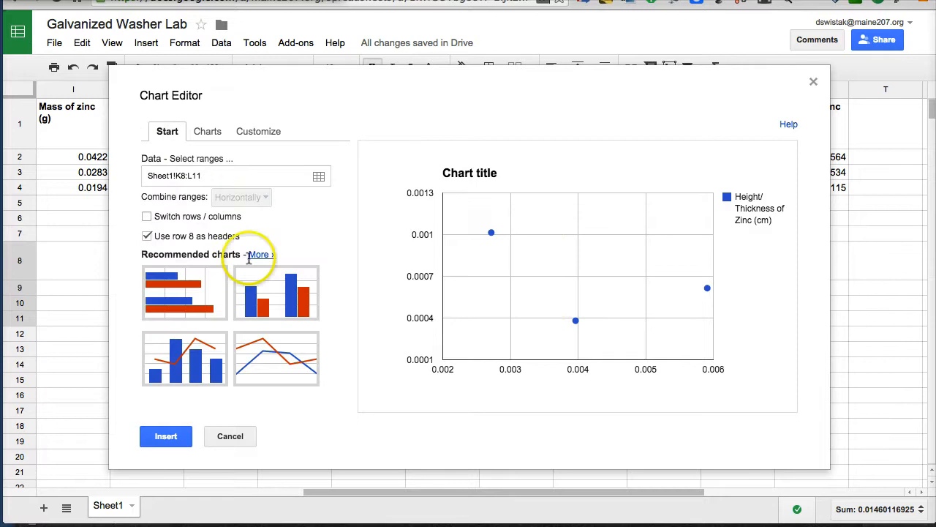
pyautogui.click(268, 131)
pyautogui.click(227, 226)
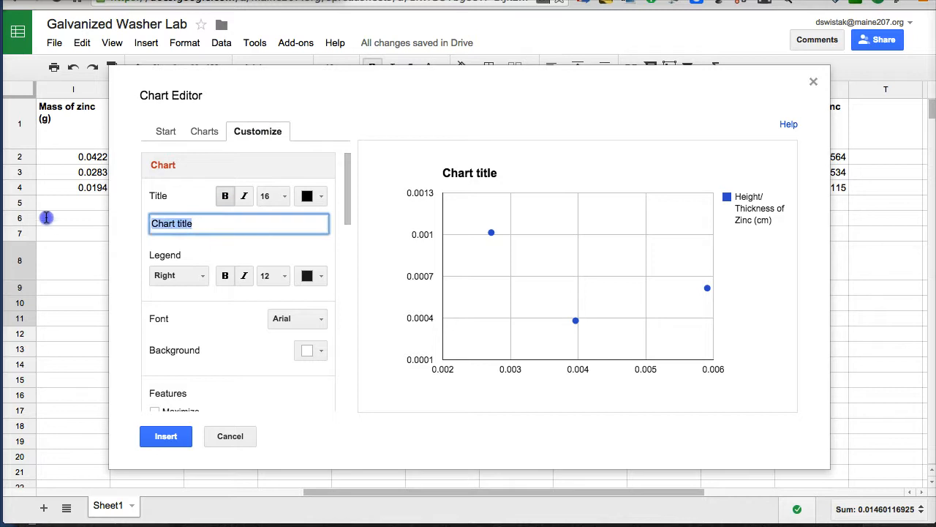
pyautogui.click(46, 217)
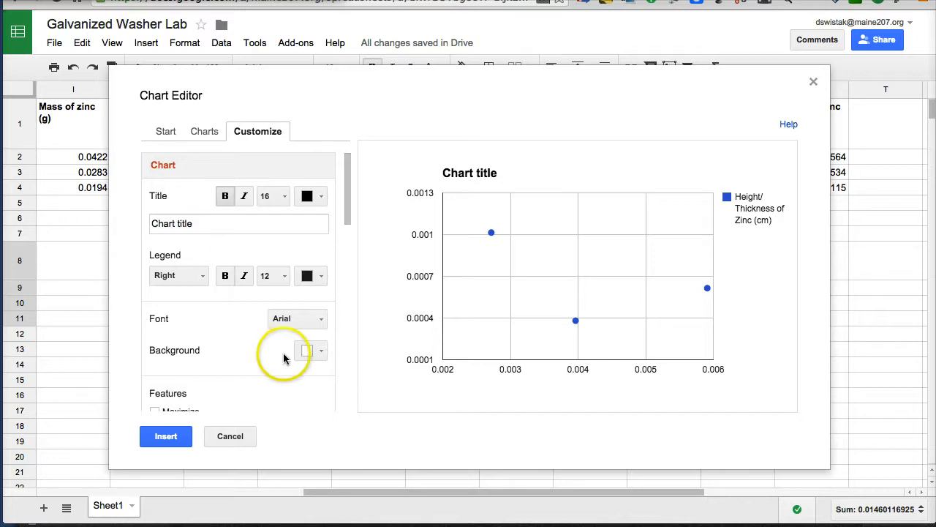
pyautogui.scroll(-10, 345, 361)
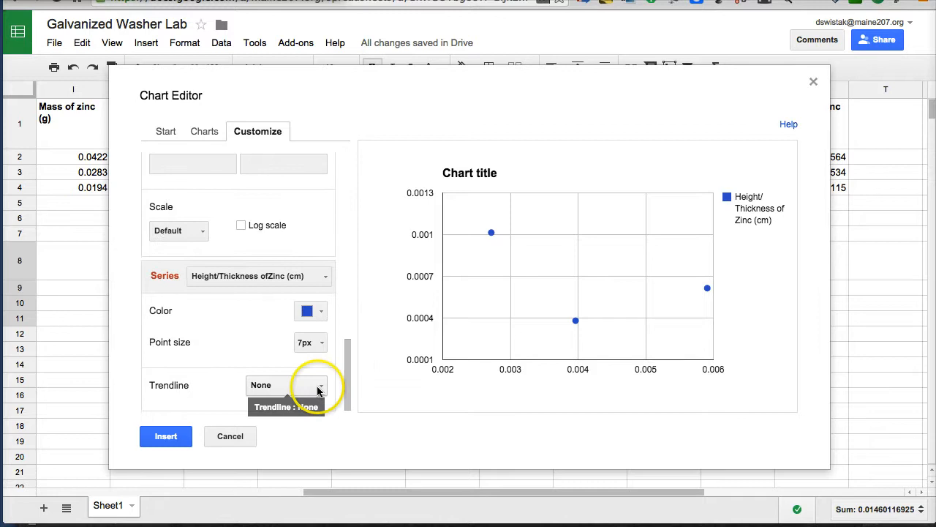
pyautogui.click(319, 387)
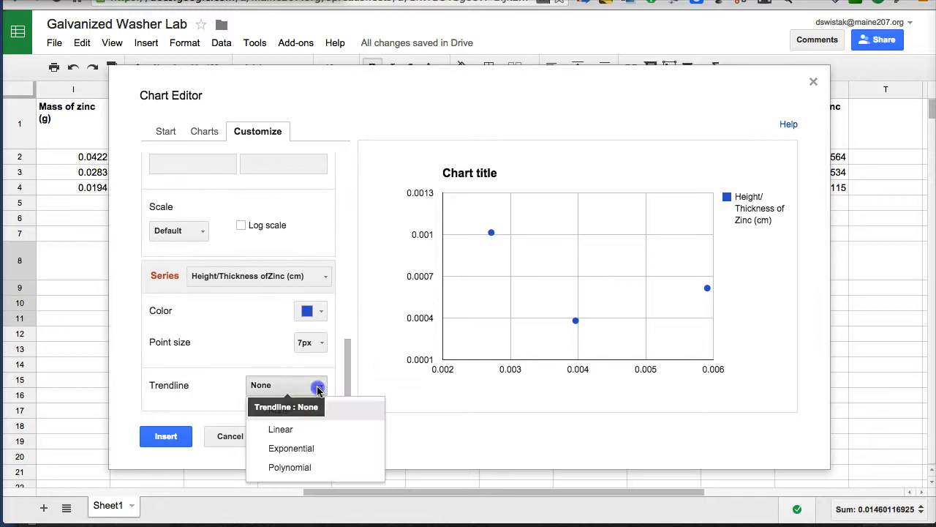
pyautogui.click(316, 429)
# Set the trendline's label to Use equation.
pyautogui.scroll(-3, 285, 345)
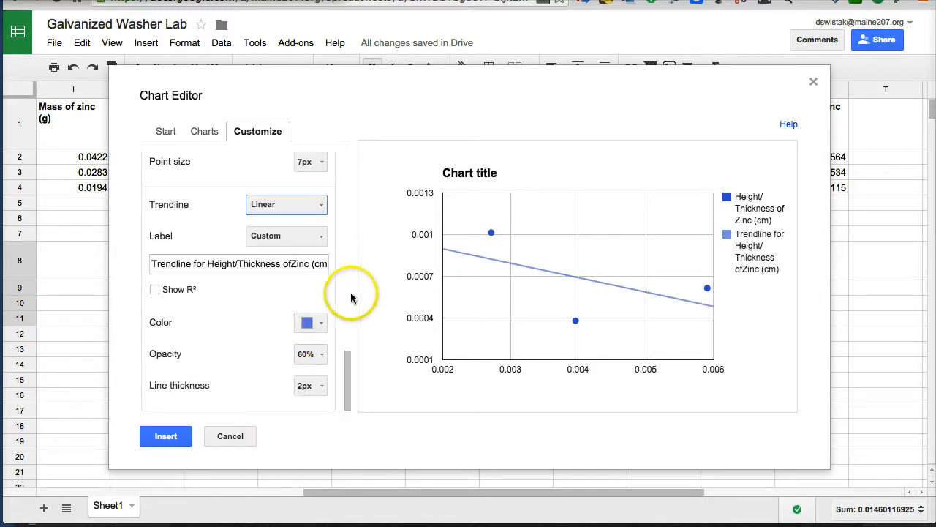
pyautogui.click(310, 242)
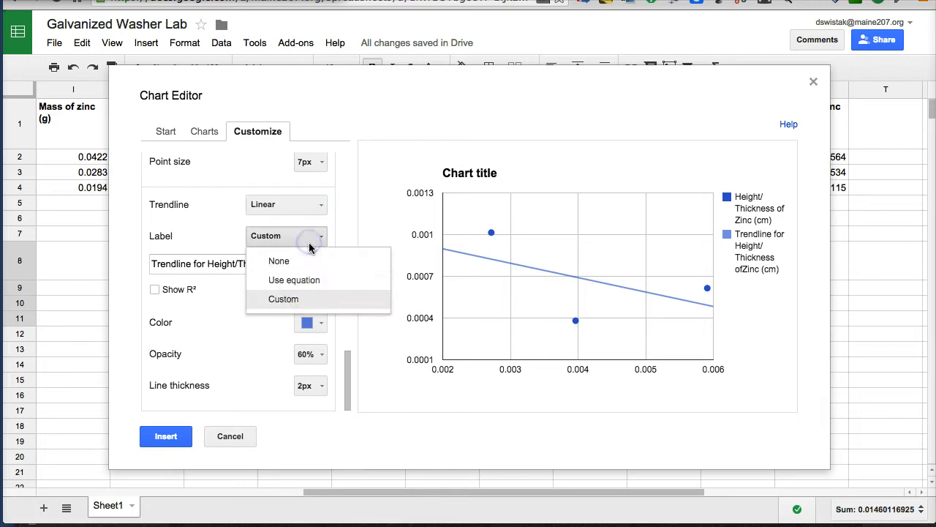
pyautogui.click(308, 285)
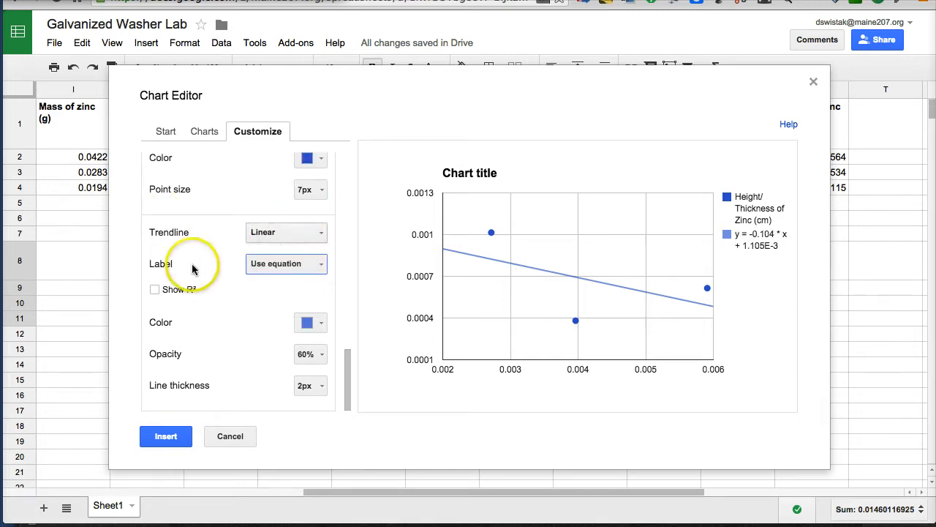
# Reset the trendline to None and add it again as Linear with the Use equation label.
pyautogui.click(300, 233)
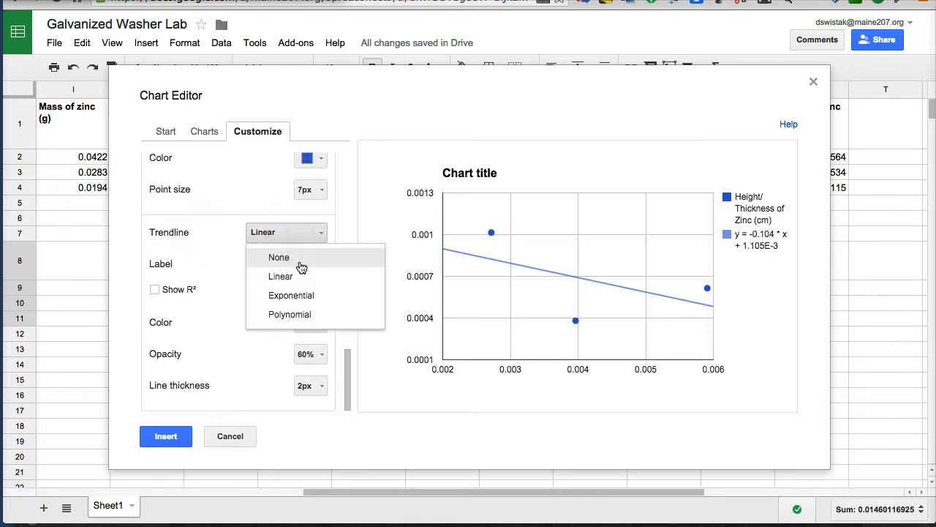
pyautogui.click(305, 258)
pyautogui.click(308, 377)
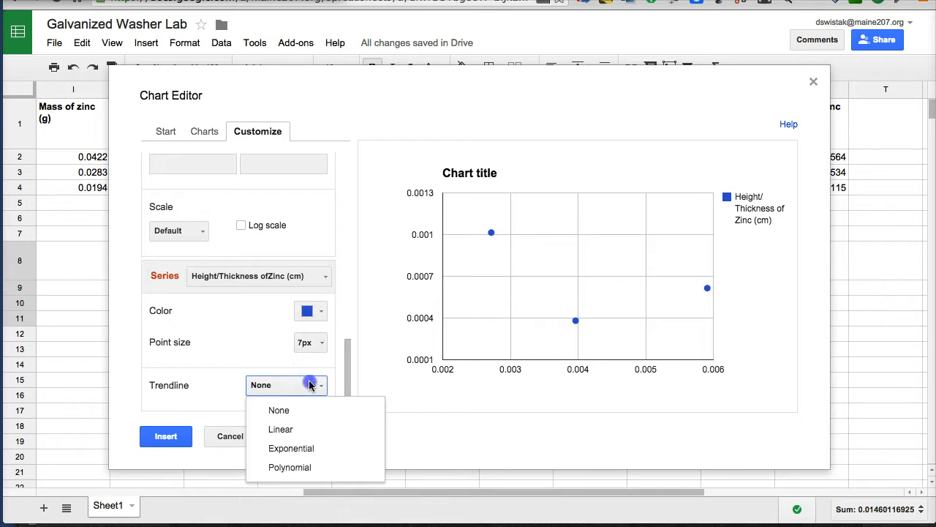
pyautogui.click(314, 427)
pyautogui.moveTo(348, 347); pyautogui.dragTo(344, 368)
pyautogui.click(313, 321)
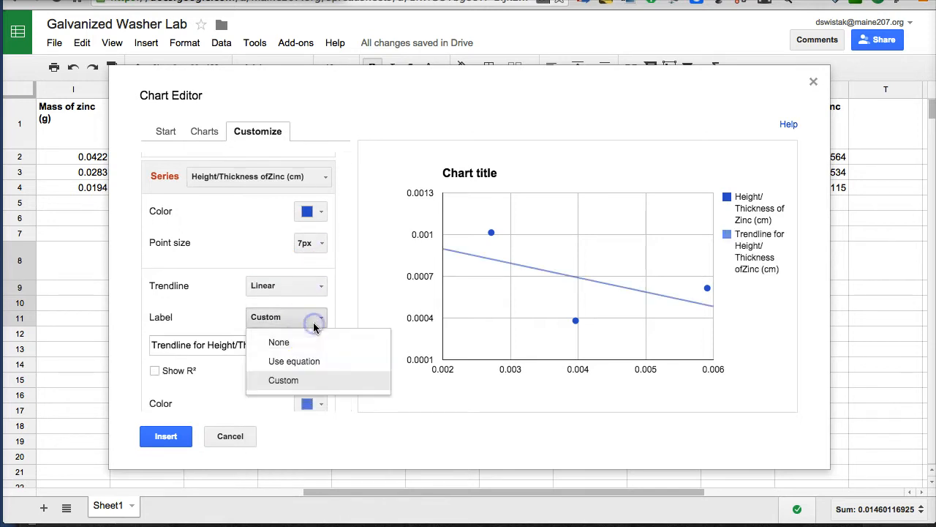
pyautogui.click(317, 363)
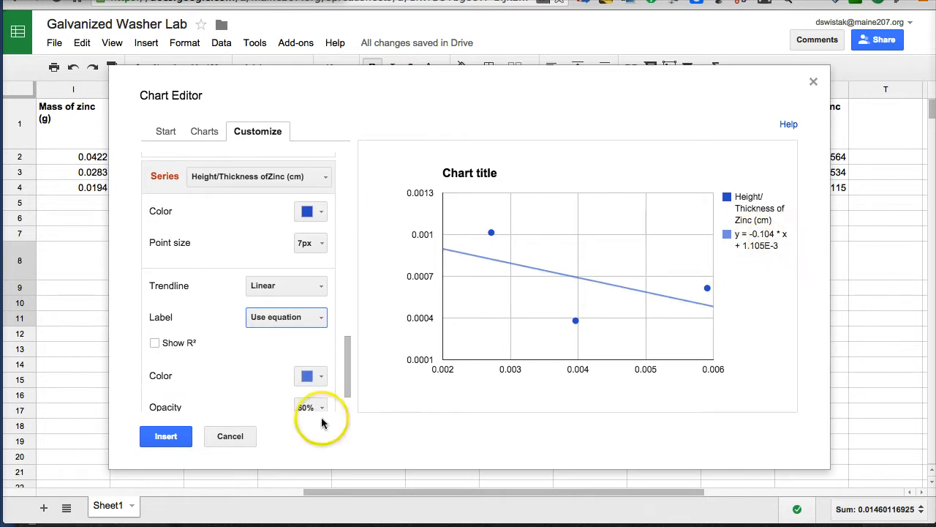
# Insert the scatter chart into the sheet and place it below the main data, beside the x and y value table.
pyautogui.click(166, 437)
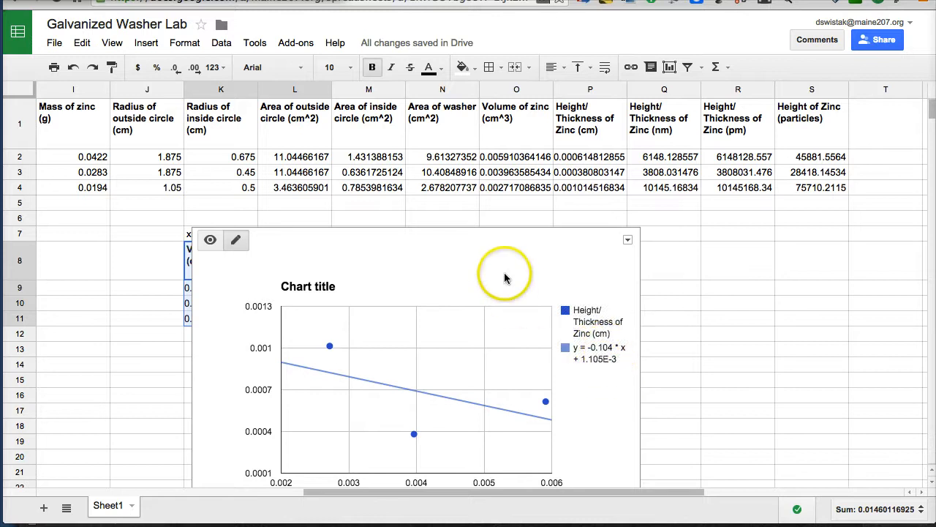
pyautogui.moveTo(512, 233); pyautogui.dragTo(802, 177)
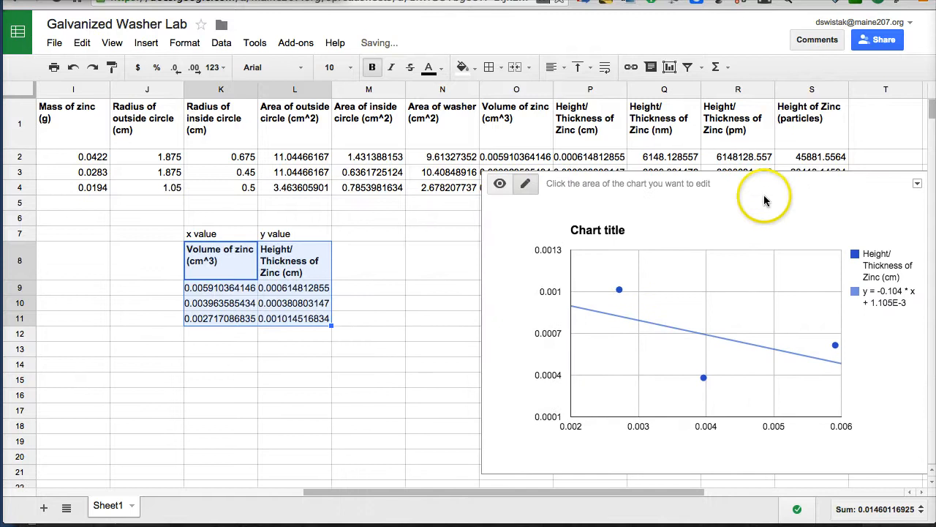
pyautogui.moveTo(714, 185); pyautogui.dragTo(636, 182)
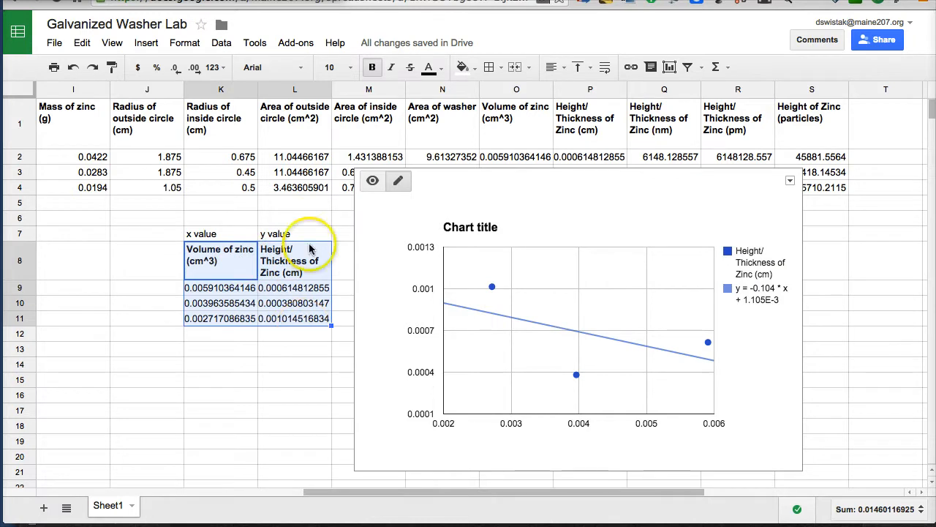
pyautogui.moveTo(504, 173); pyautogui.dragTo(574, 243)
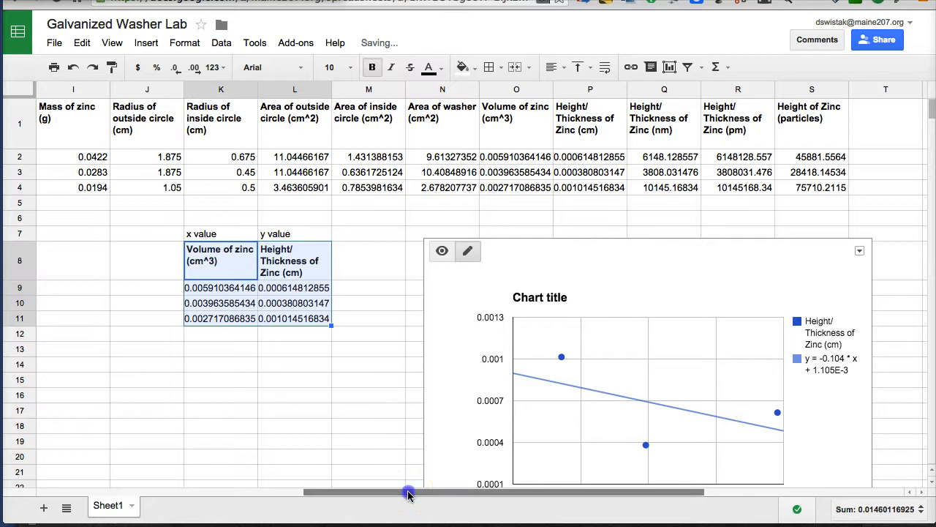
# Examine the row 2 formulas for the mass of the galvanized washer, the ungalvanized washer and the zinc.
pyautogui.moveTo(408, 495); pyautogui.dragTo(158, 472)
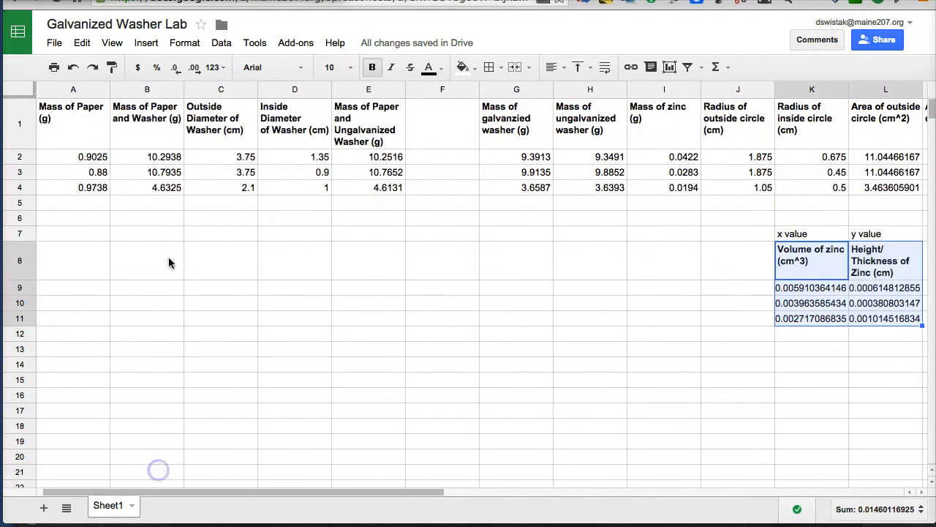
pyautogui.doubleClick(538, 156)
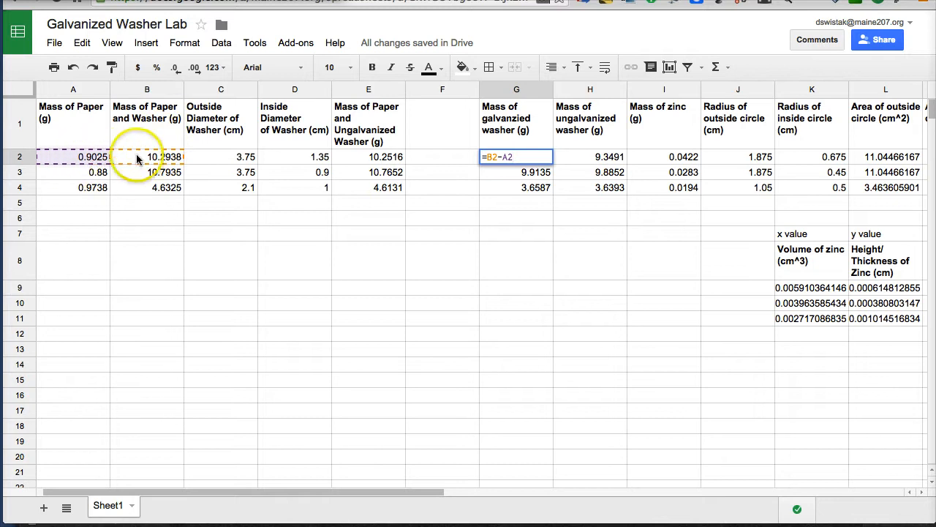
pyautogui.click(578, 157)
pyautogui.write('=E2-A2')
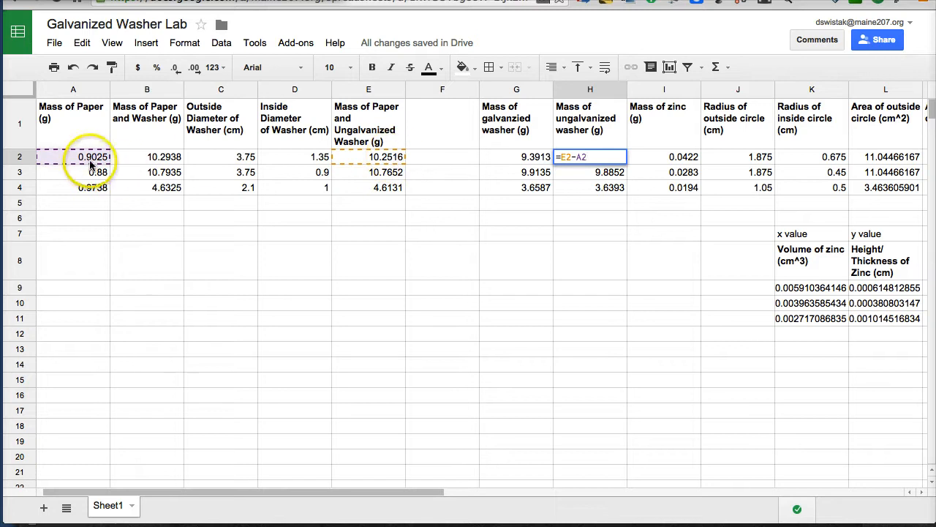
pyautogui.press('Return')
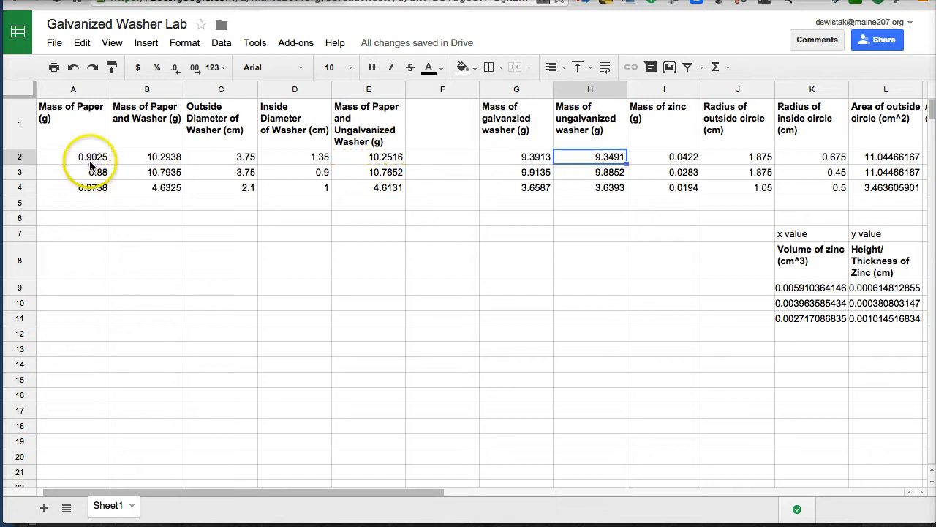
pyautogui.click(648, 162)
pyautogui.click(644, 159)
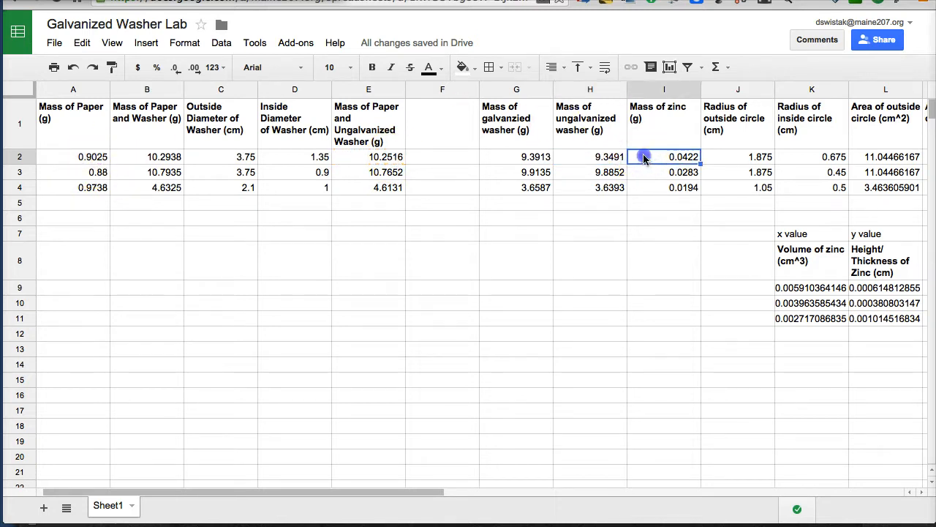
pyautogui.doubleClick(644, 159)
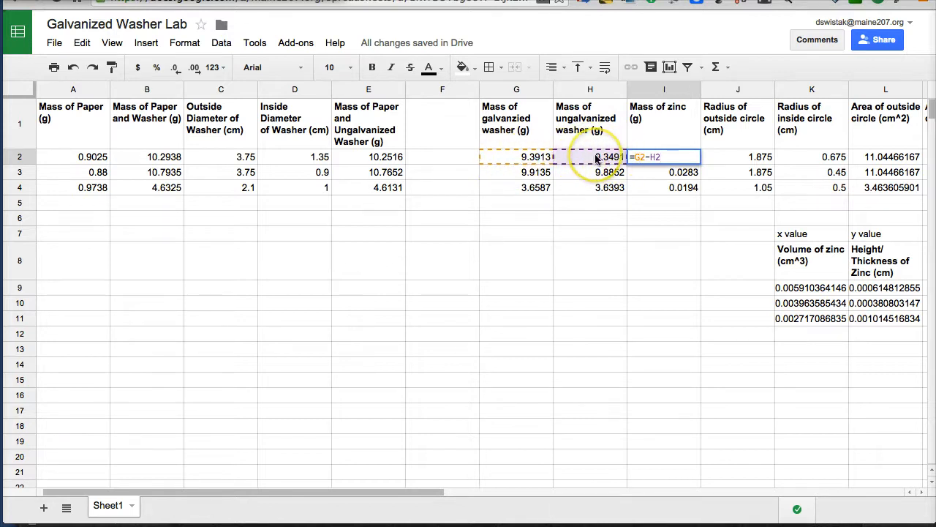
pyautogui.press('Escape')
# Check the row 2 formulas for the radius of the outside circle and the radius of the inside circle.
pyautogui.doubleClick(745, 155)
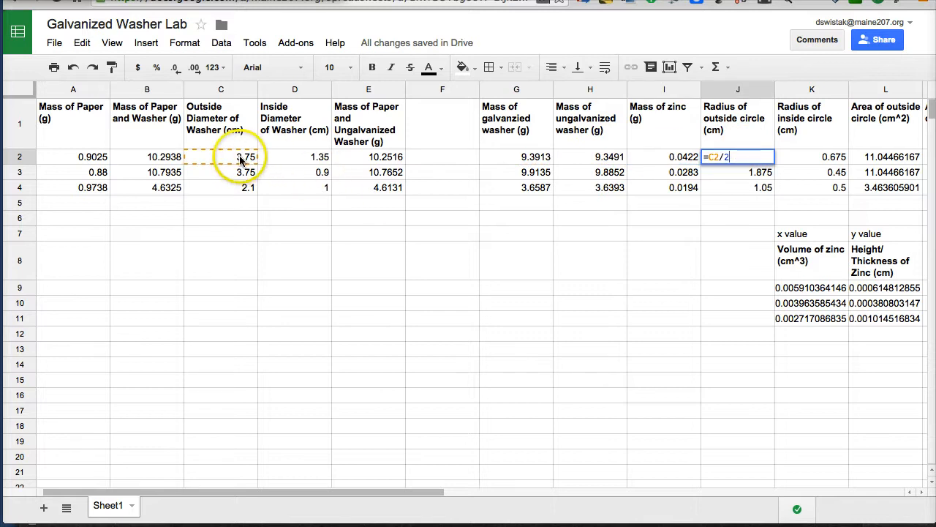
pyautogui.click(816, 157)
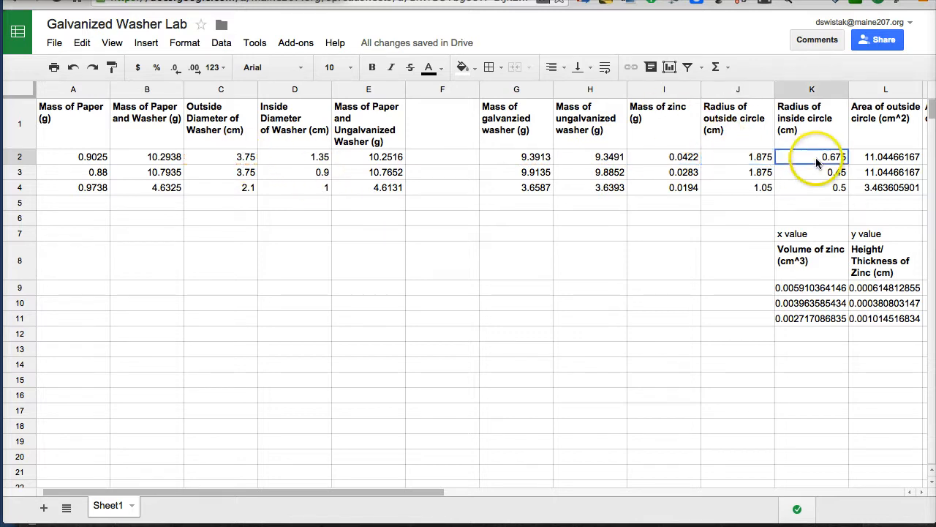
pyautogui.doubleClick(816, 157)
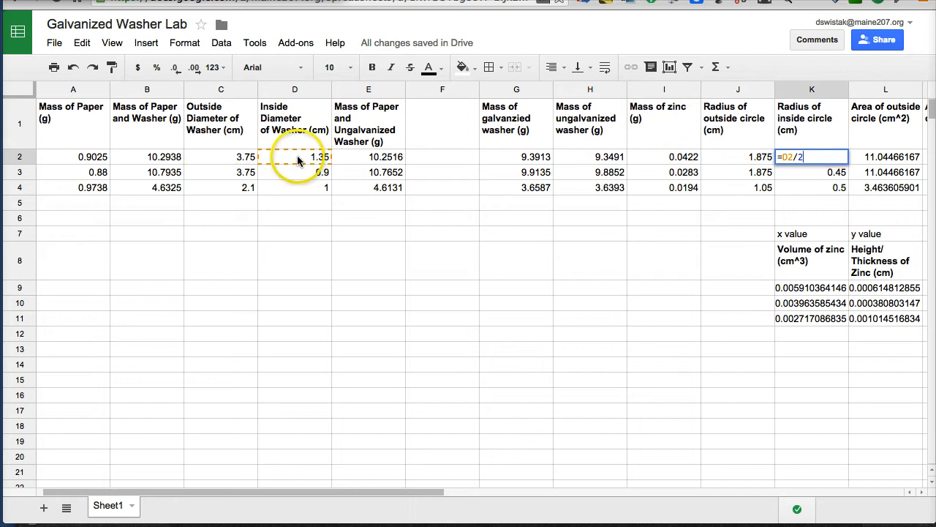
pyautogui.press('Return')
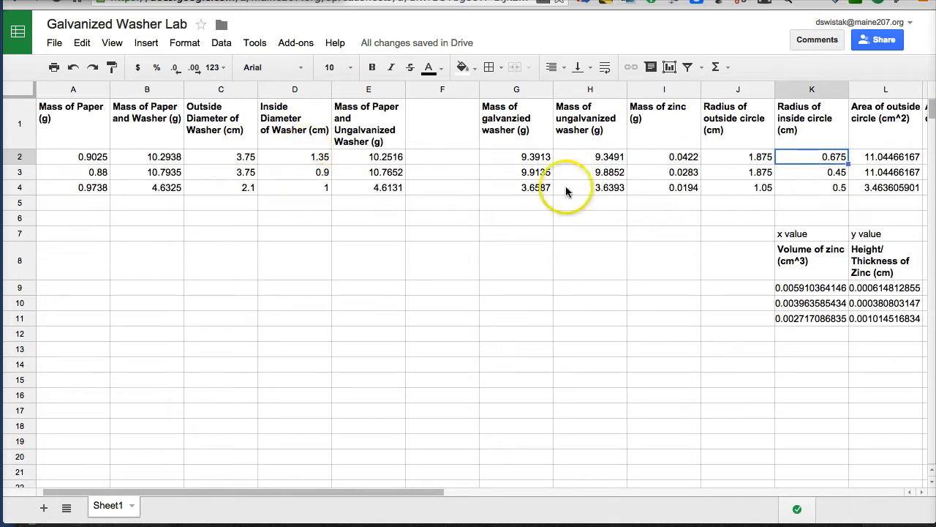
# Review the row 2 area calculations for the outside circle, the inside circle and the washer.
pyautogui.click(896, 158)
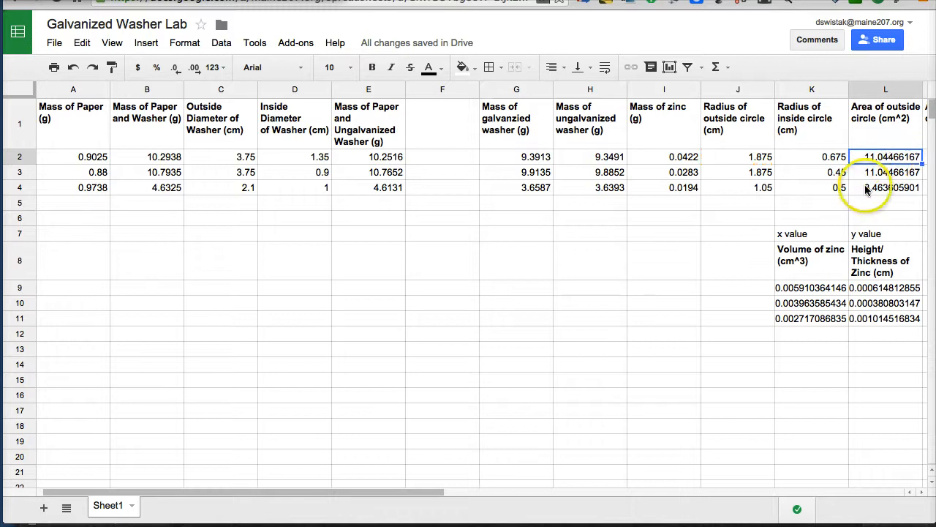
pyautogui.moveTo(438, 498); pyautogui.dragTo(526, 492)
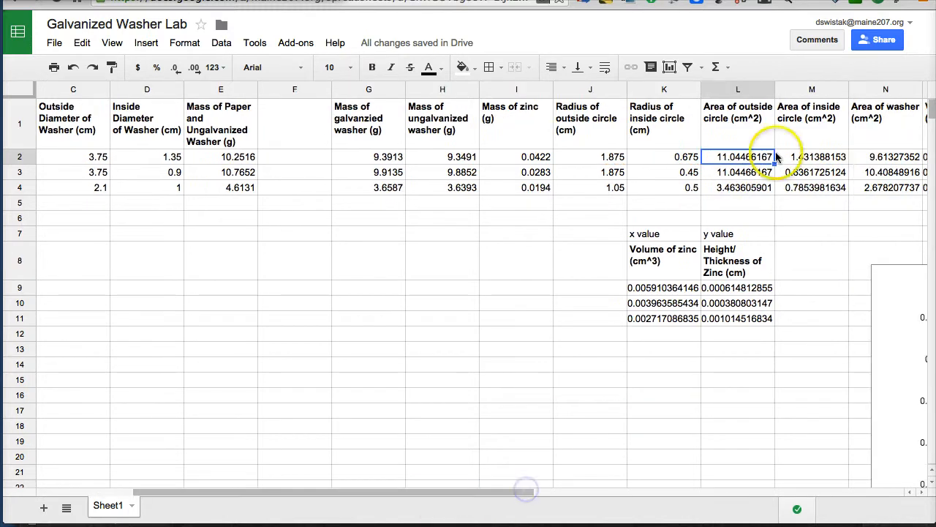
pyautogui.doubleClick(807, 156)
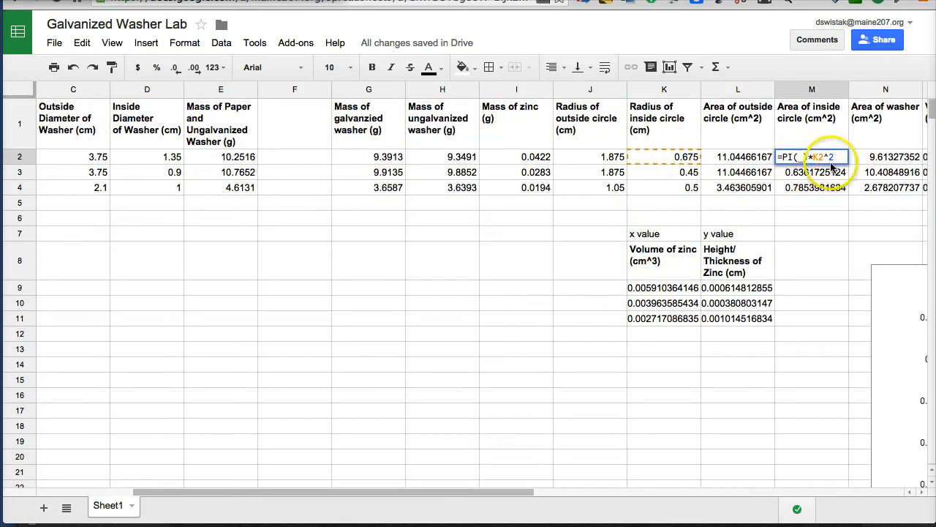
pyautogui.click(885, 160)
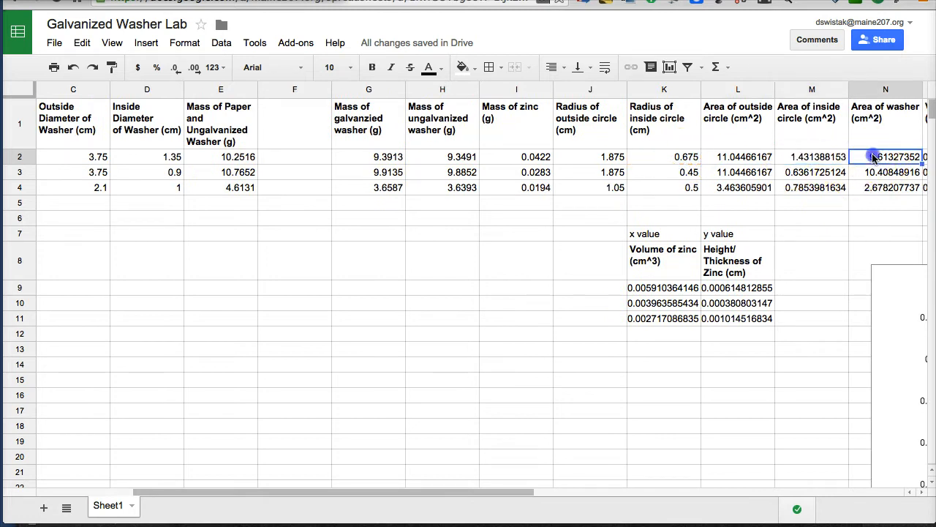
pyautogui.write('=L2-M2')
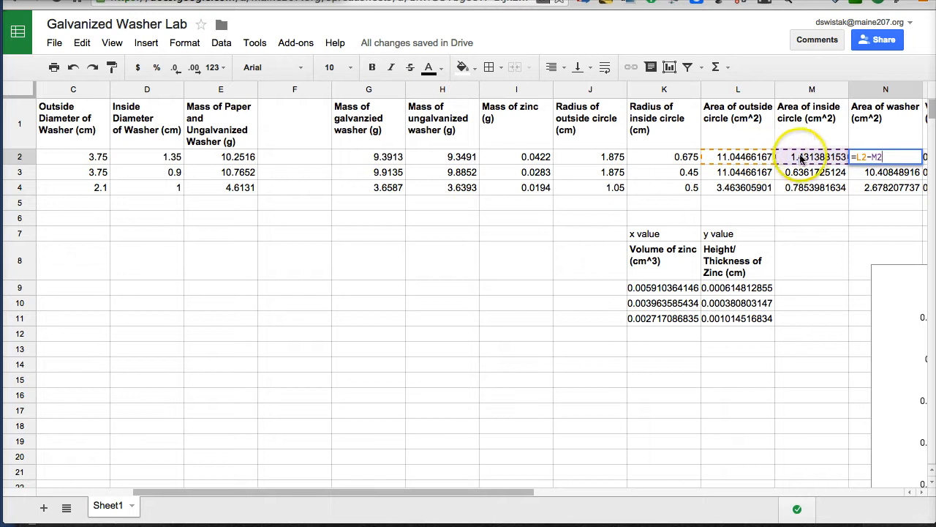
pyautogui.press('Return')
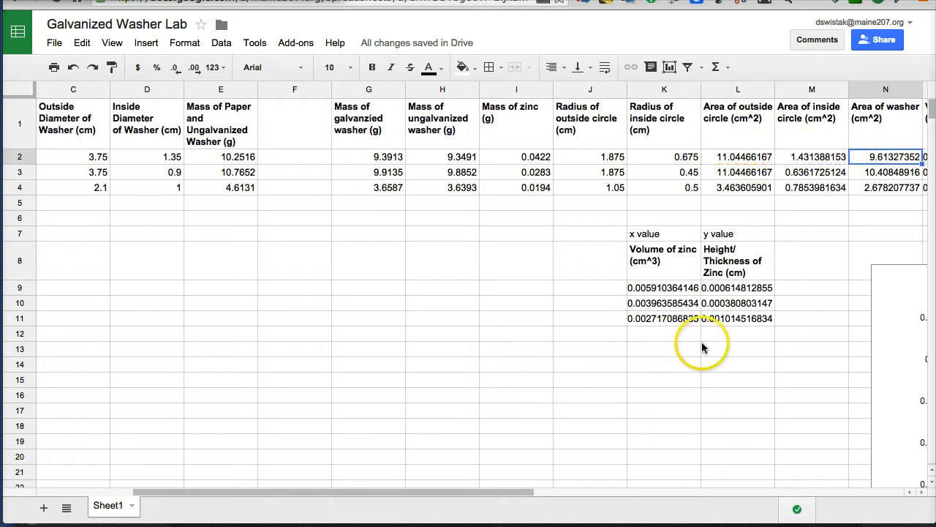
# Inspect the row 2 cells for the volume of zinc and the height/thickness of zinc in centimetres.
pyautogui.moveTo(513, 498); pyautogui.dragTo(636, 488)
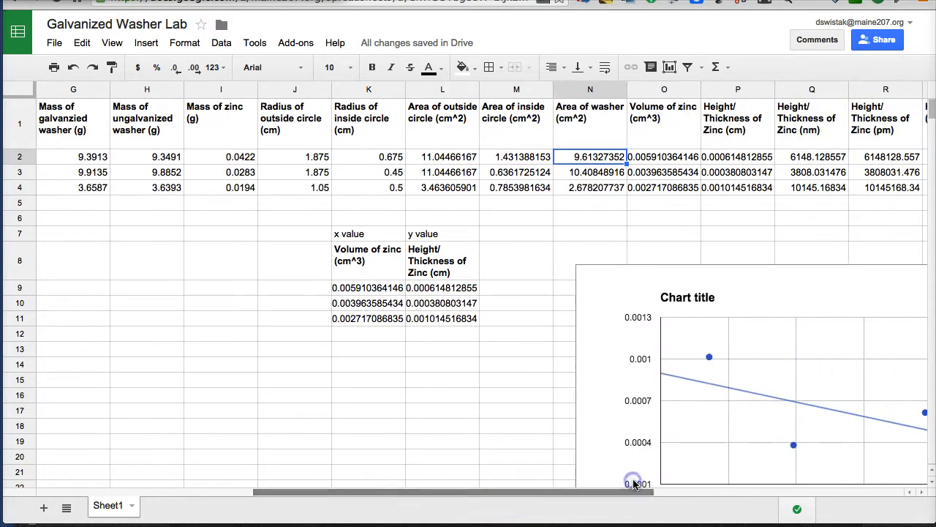
pyautogui.click(663, 158)
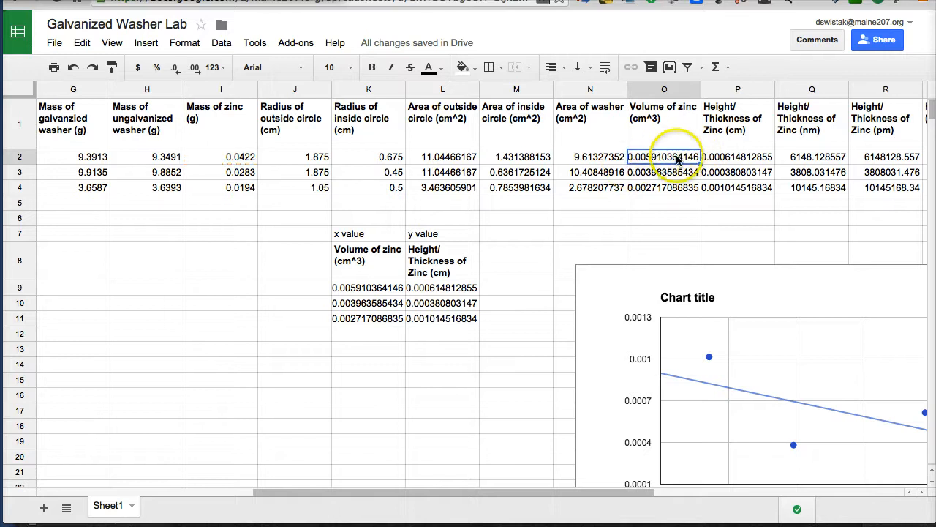
pyautogui.doubleClick(758, 157)
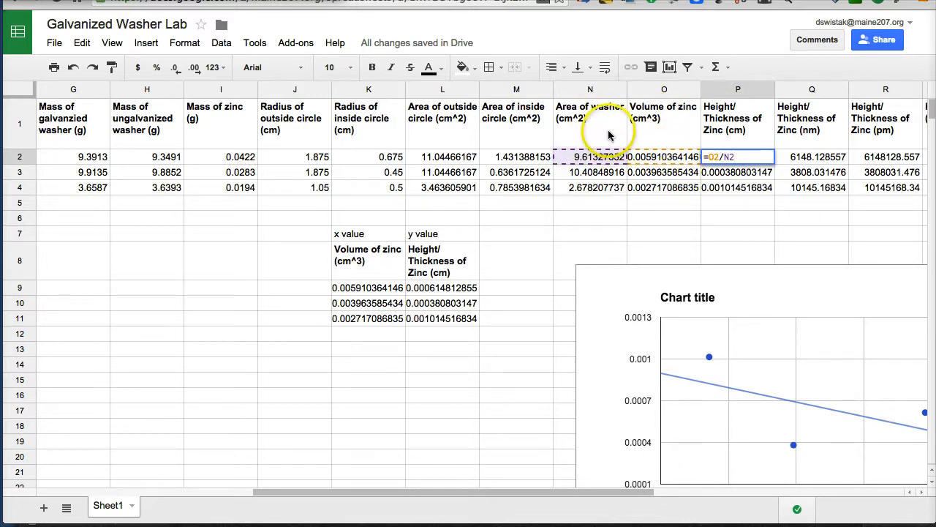
pyautogui.press('Escape')
# Examine the row 2 formulas converting the zinc thickness to nanometres, picometres and particles, and return to the first columns.
pyautogui.moveTo(591, 492); pyautogui.dragTo(695, 483)
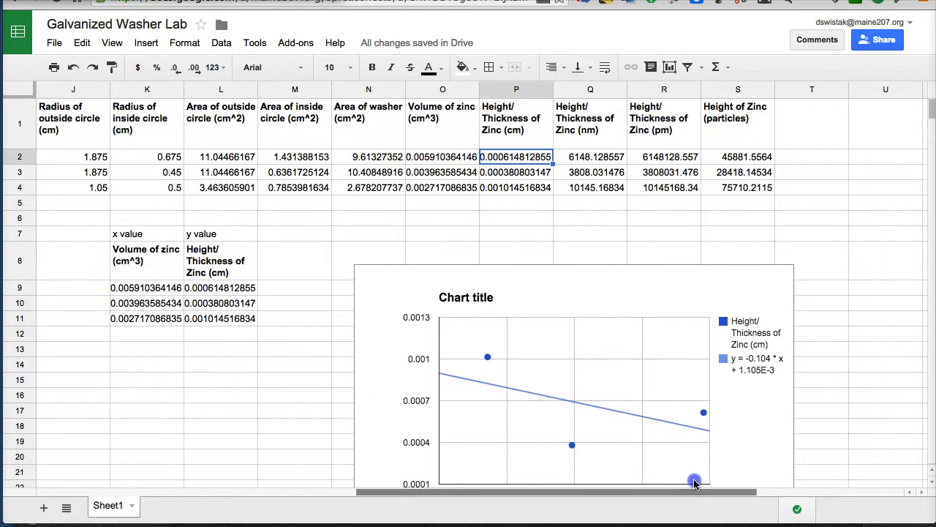
pyautogui.doubleClick(610, 160)
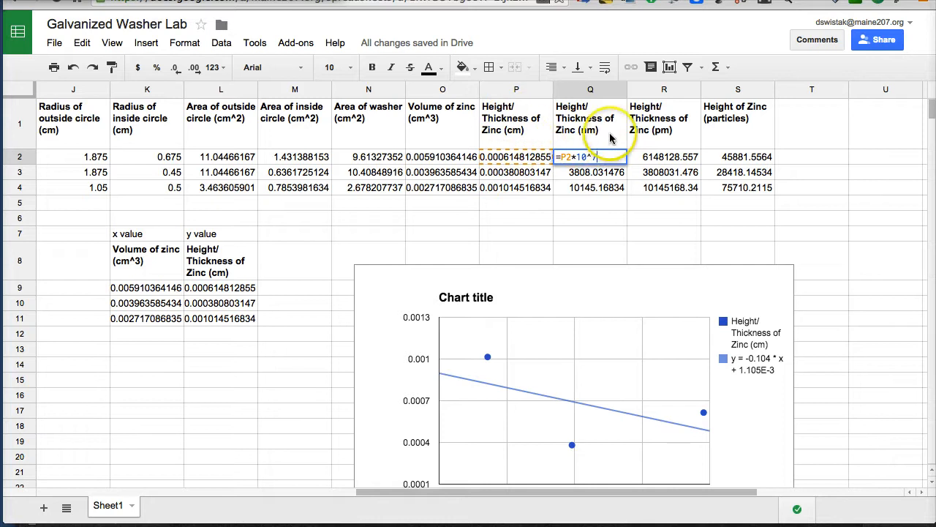
pyautogui.press('Escape')
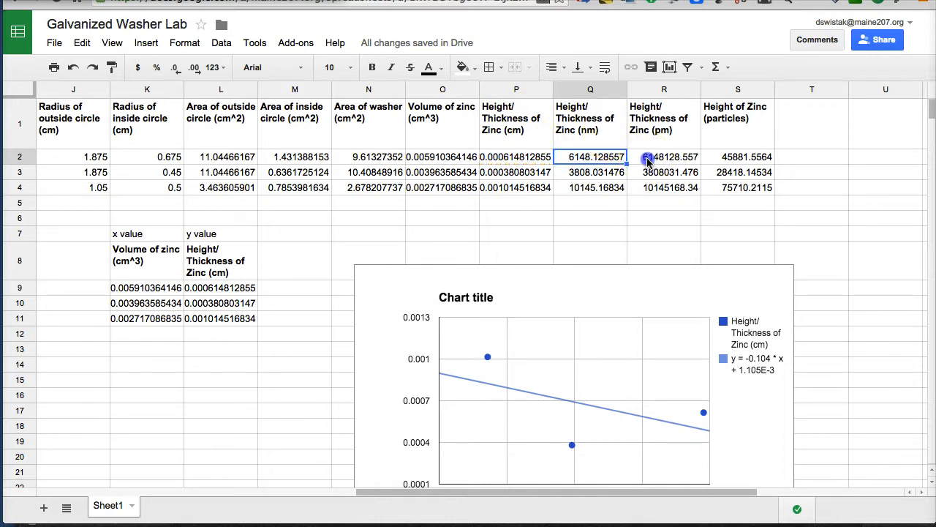
pyautogui.doubleClick(645, 162)
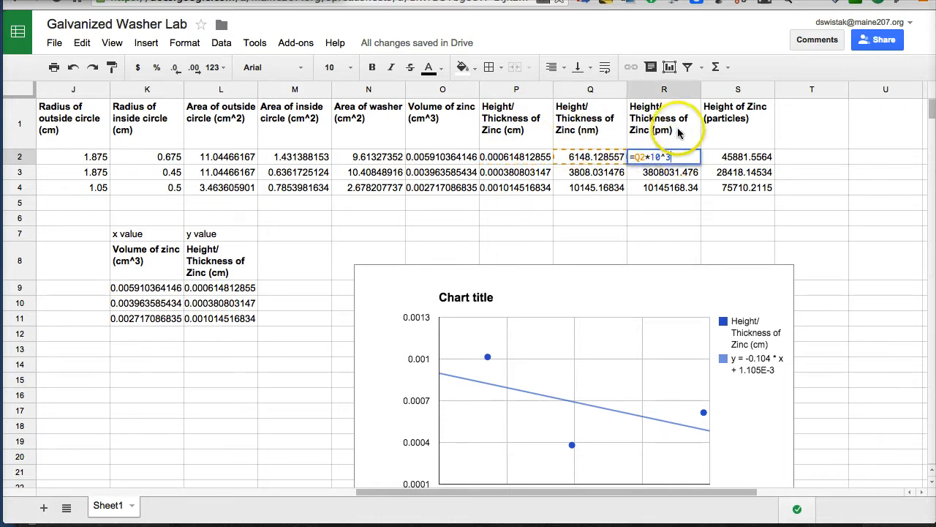
pyautogui.press('Escape')
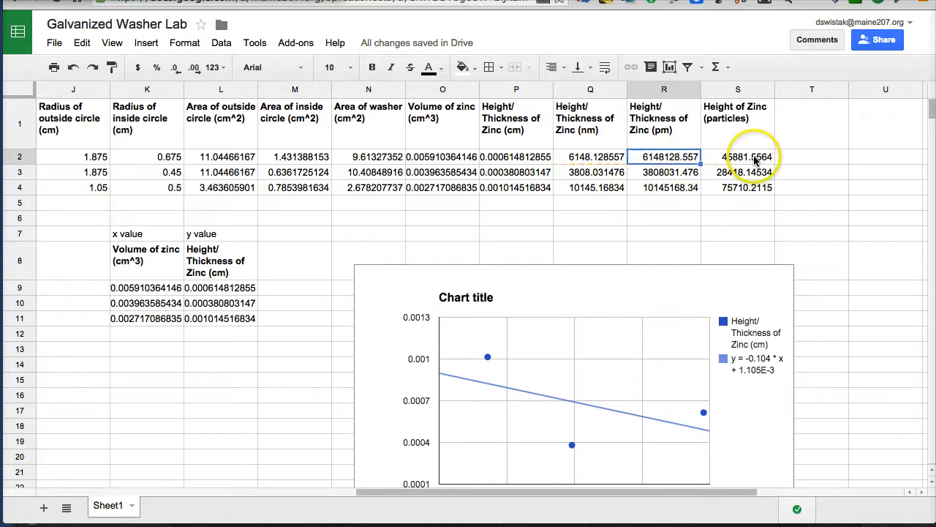
pyautogui.doubleClick(756, 158)
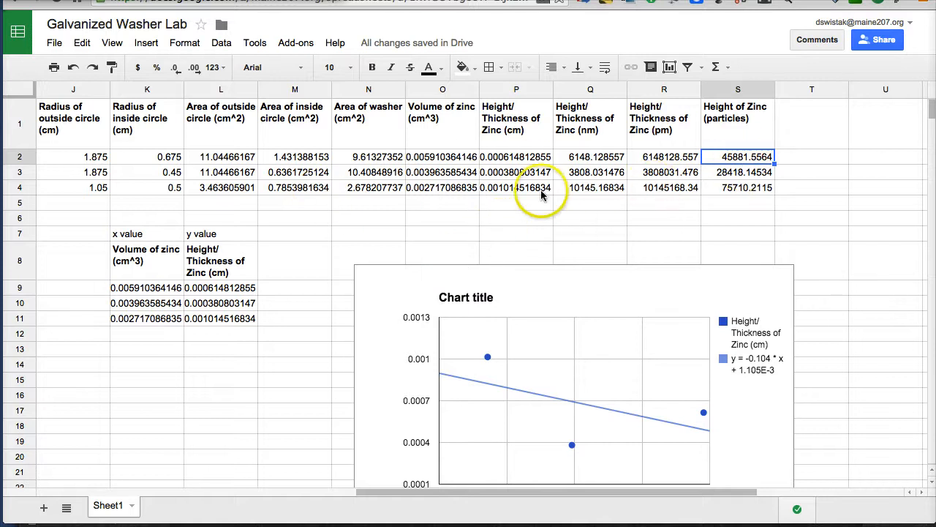
pyautogui.hscroll(-5, 474, 250)
pyautogui.hscroll(-3, 474, 250)
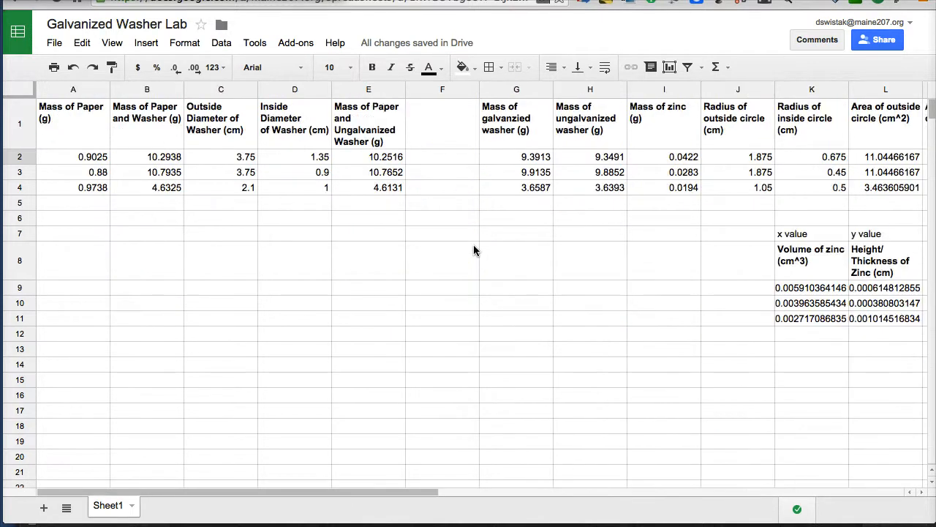